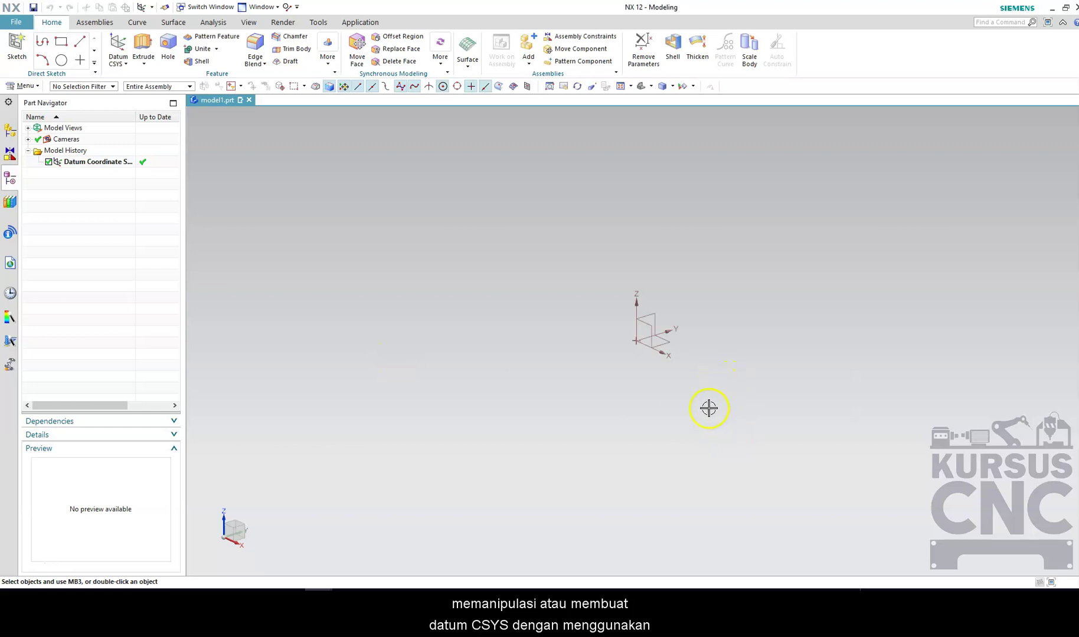
Step: Try the origin-and-two-points and Dynamic datum CSYS types, then close that dialog
left_click(119, 60)
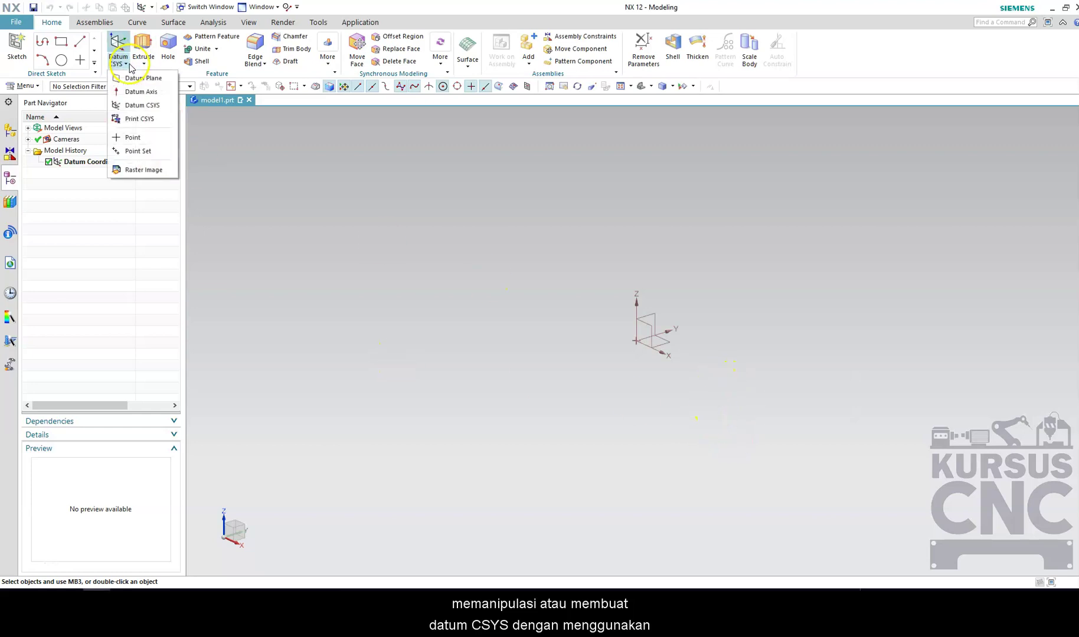
left_click(145, 106)
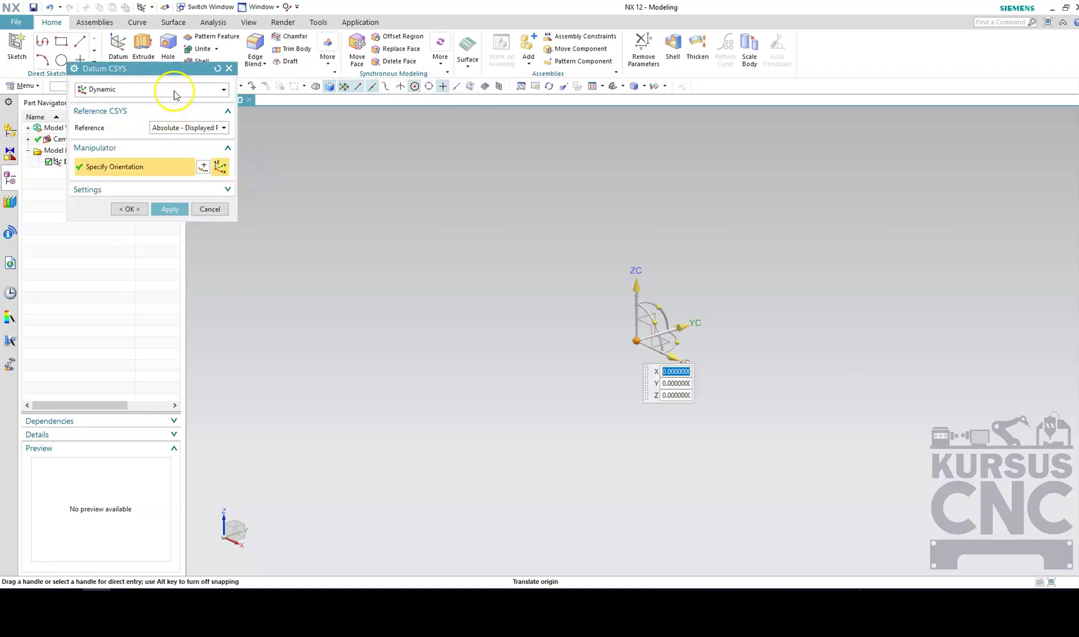
left_click(174, 91)
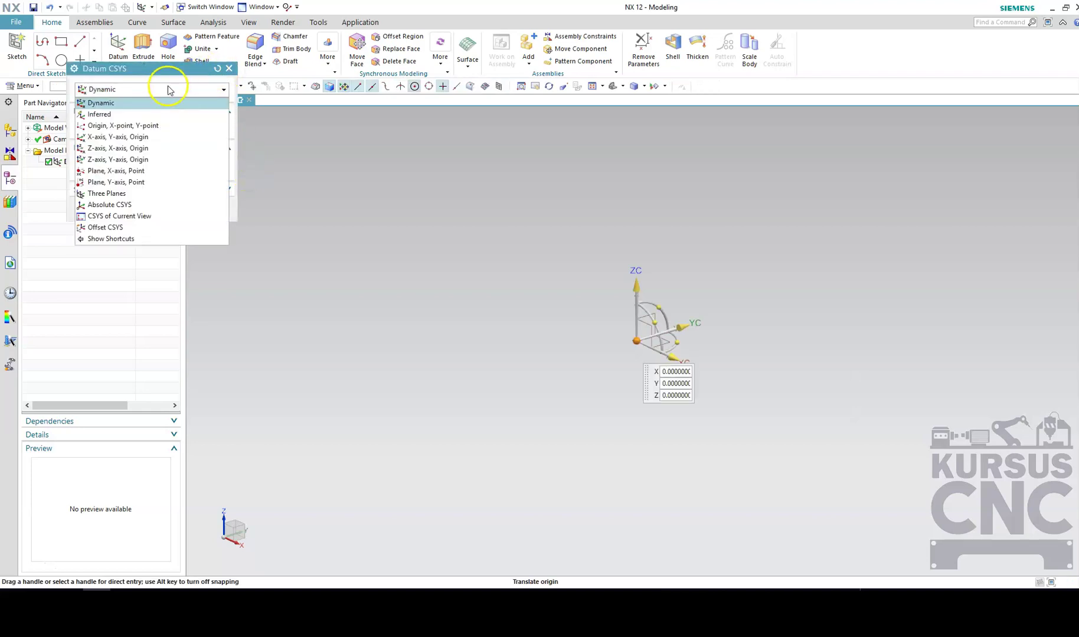
left_click(142, 126)
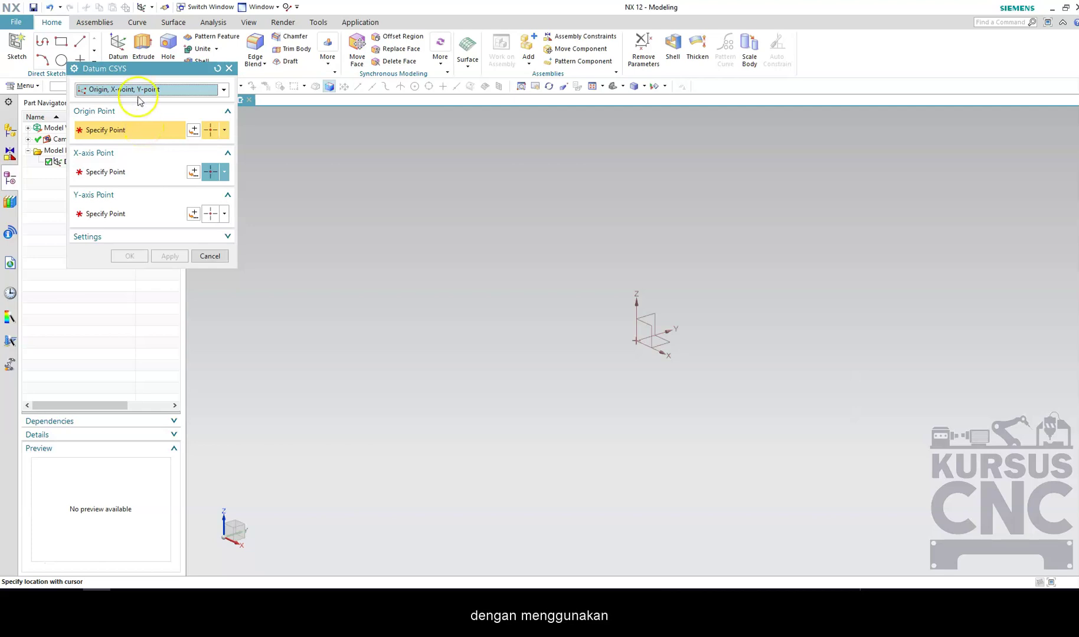
left_click(136, 89)
left_click(108, 104)
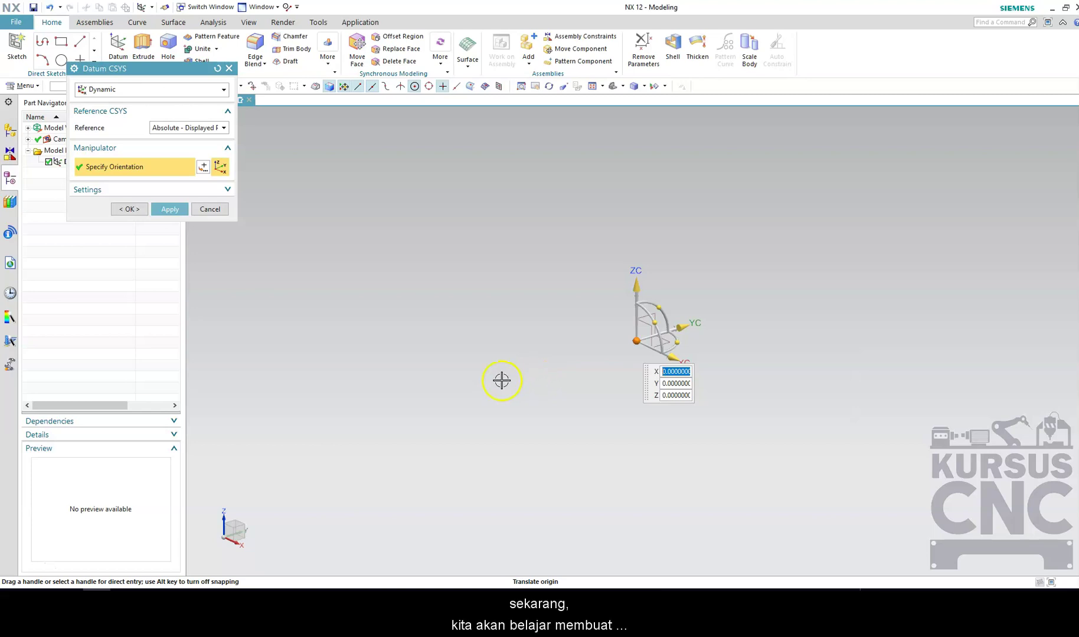
left_click(228, 71)
Step: Start a datum plane, then cancel its dialog
left_click(125, 64)
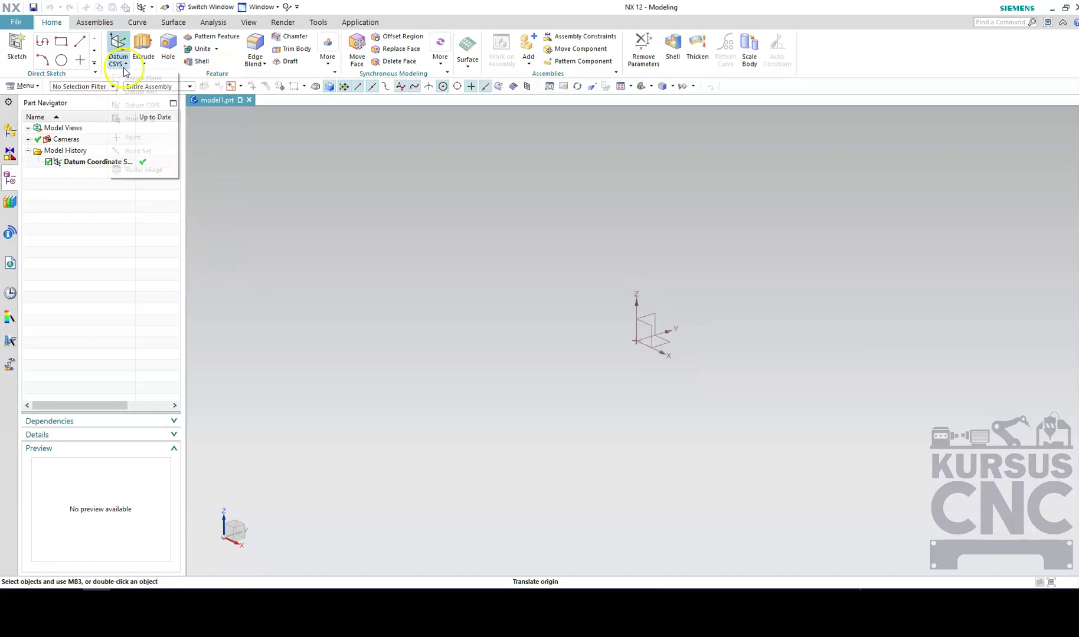
left_click(127, 78)
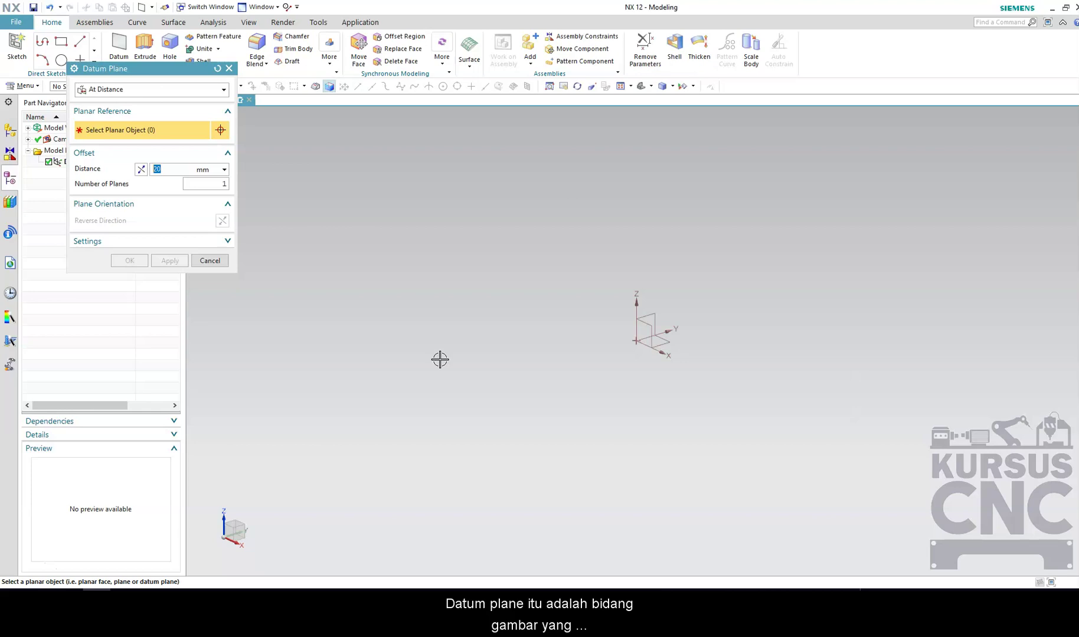
left_click(628, 341)
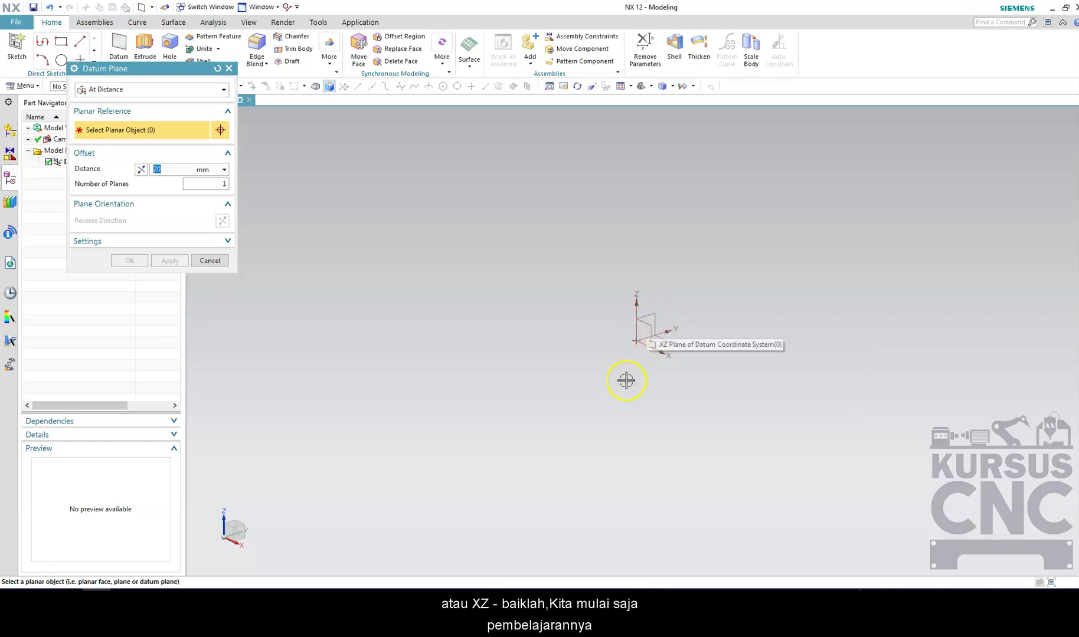
left_click(214, 261)
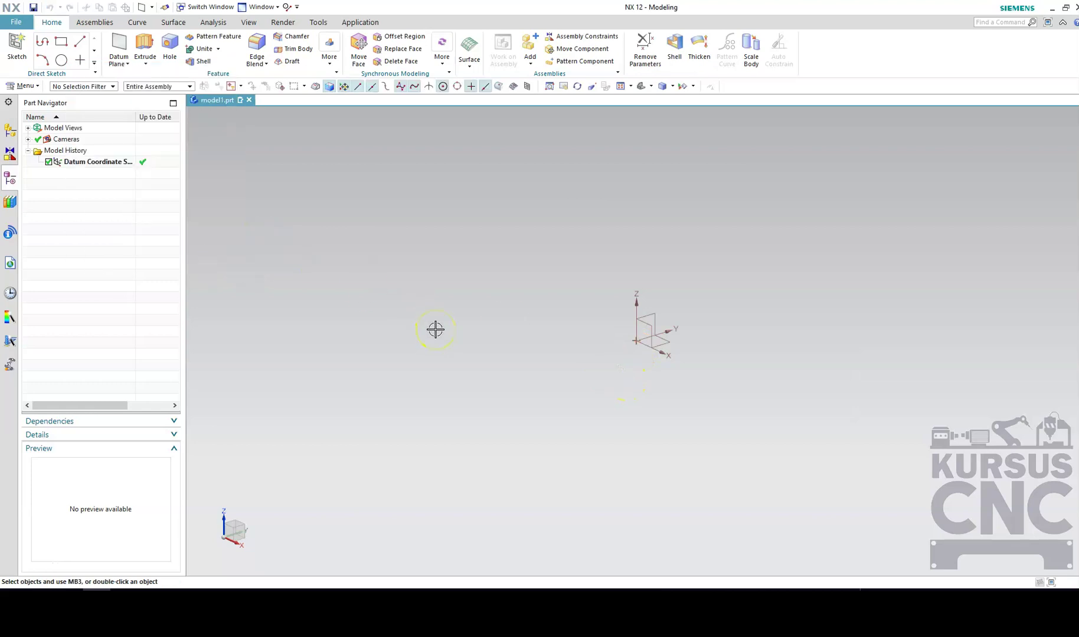
Step: Start a new At Distance datum plane with its dialog moved beside the model
left_click(127, 64)
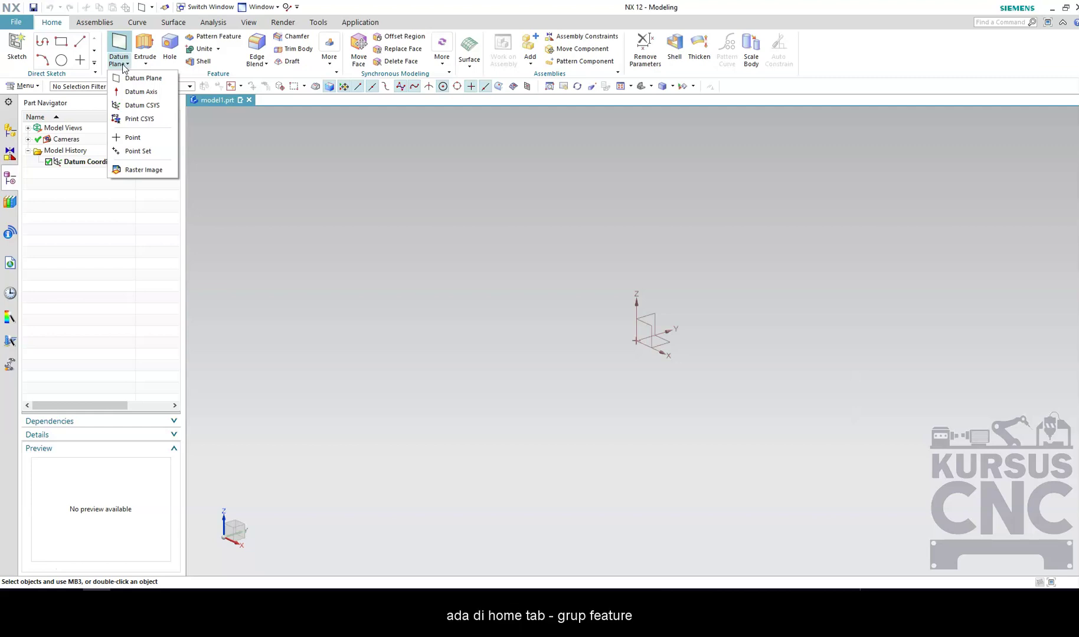
left_click(142, 78)
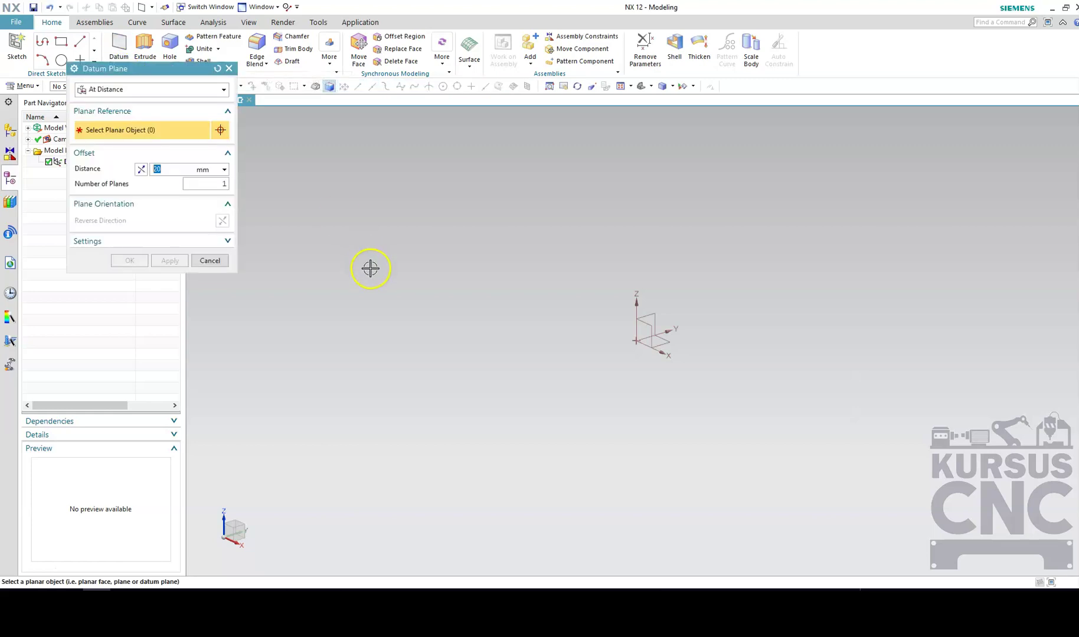
left_click_drag(136, 69, 376, 175)
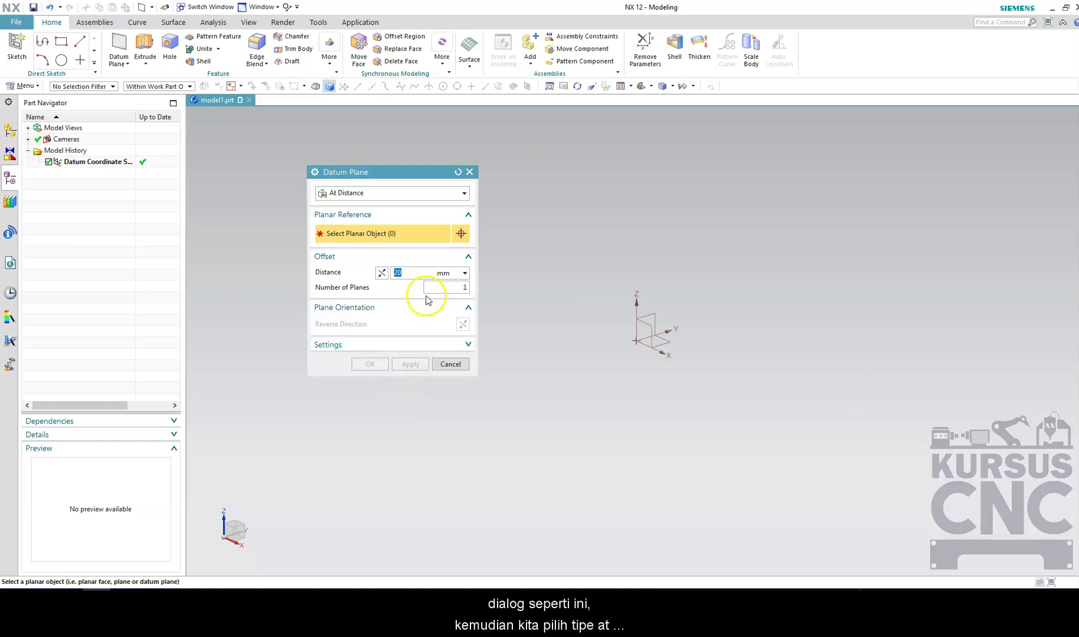
left_click(395, 193)
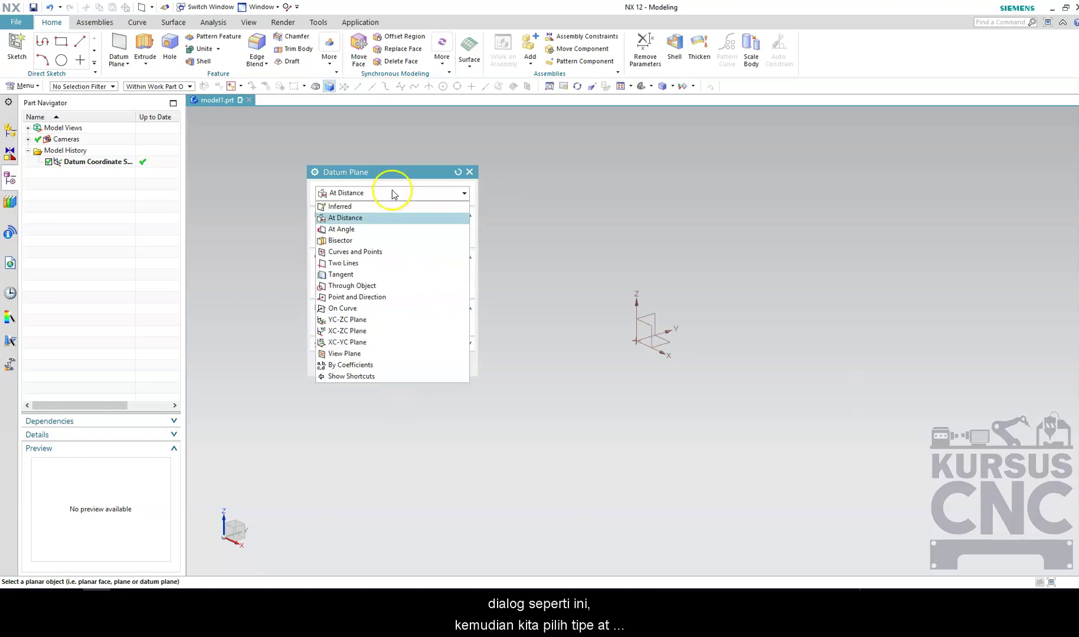
left_click(359, 219)
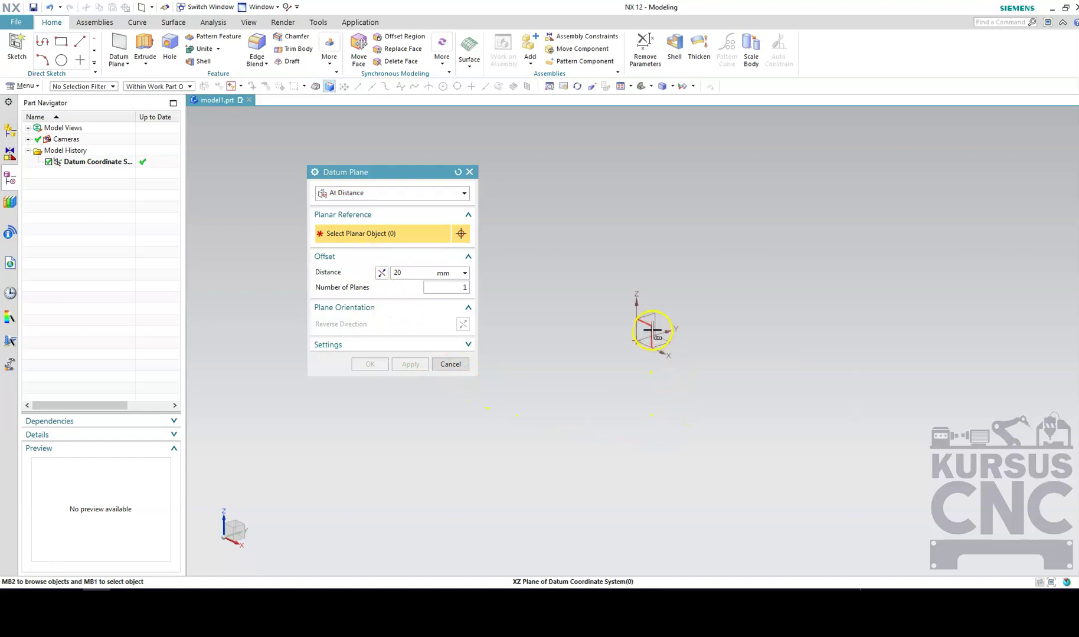
Step: Reference the XZ plane, set a 20 mm offset distance, and reverse the offset direction
left_click(652, 330)
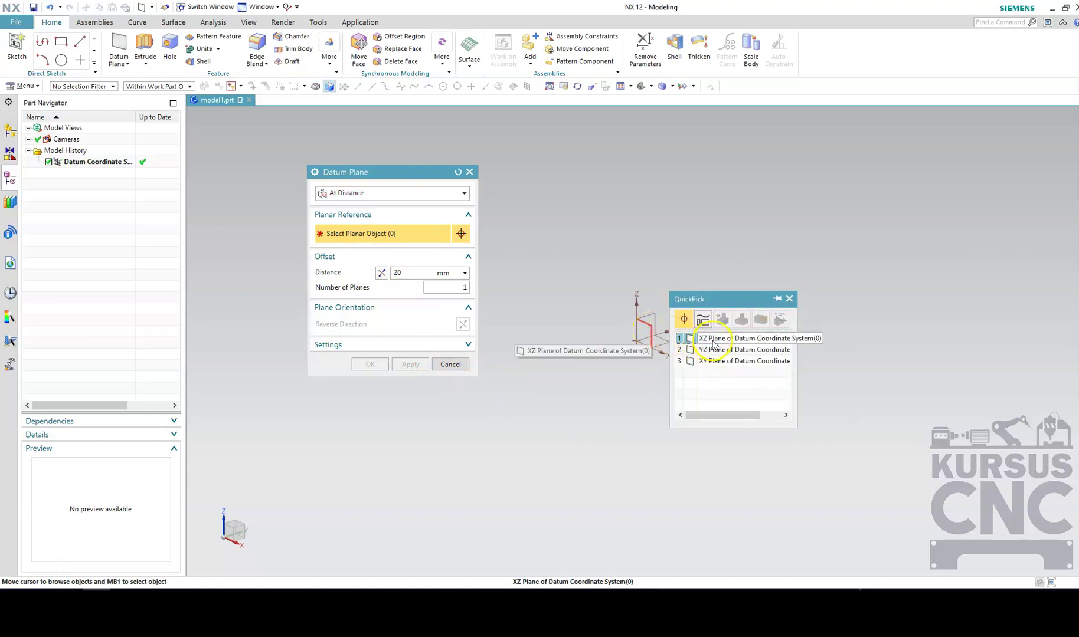
left_click(712, 344)
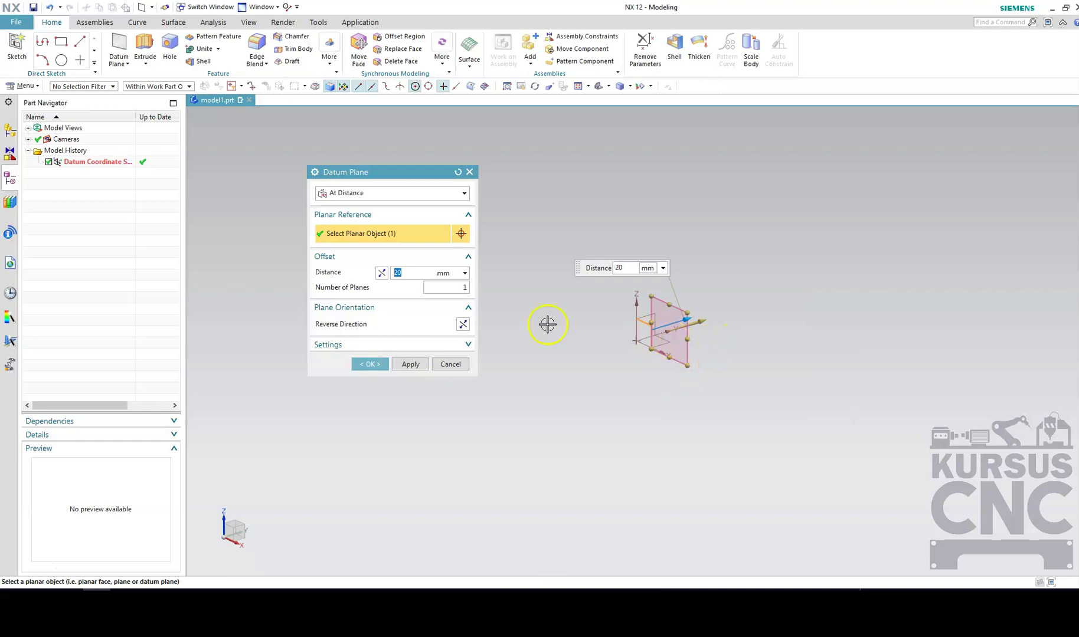
type("0")
key("Return")
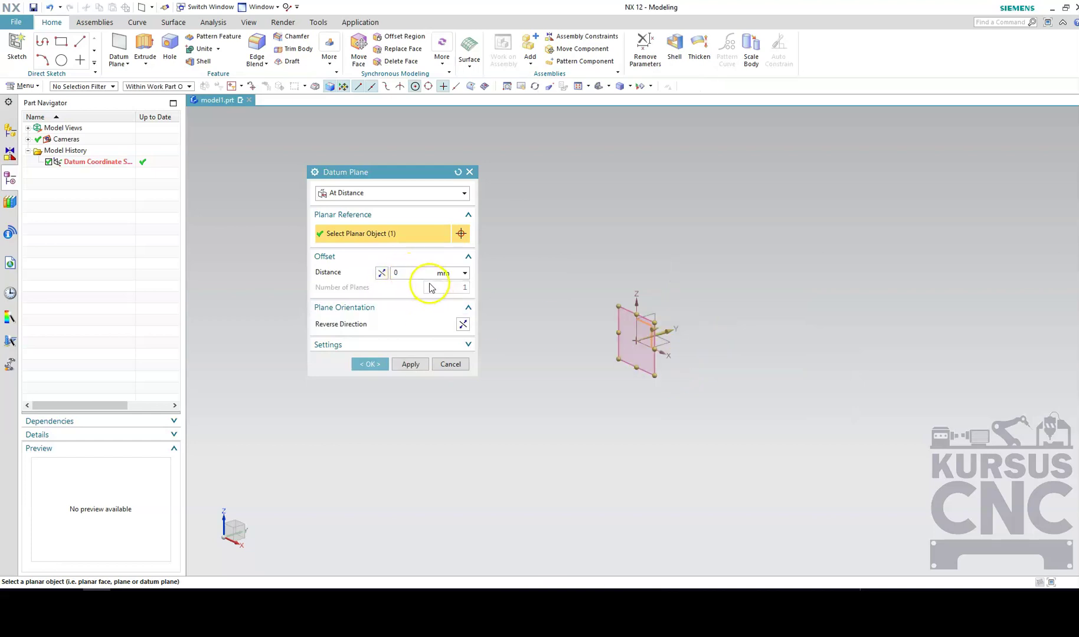
left_click(409, 272)
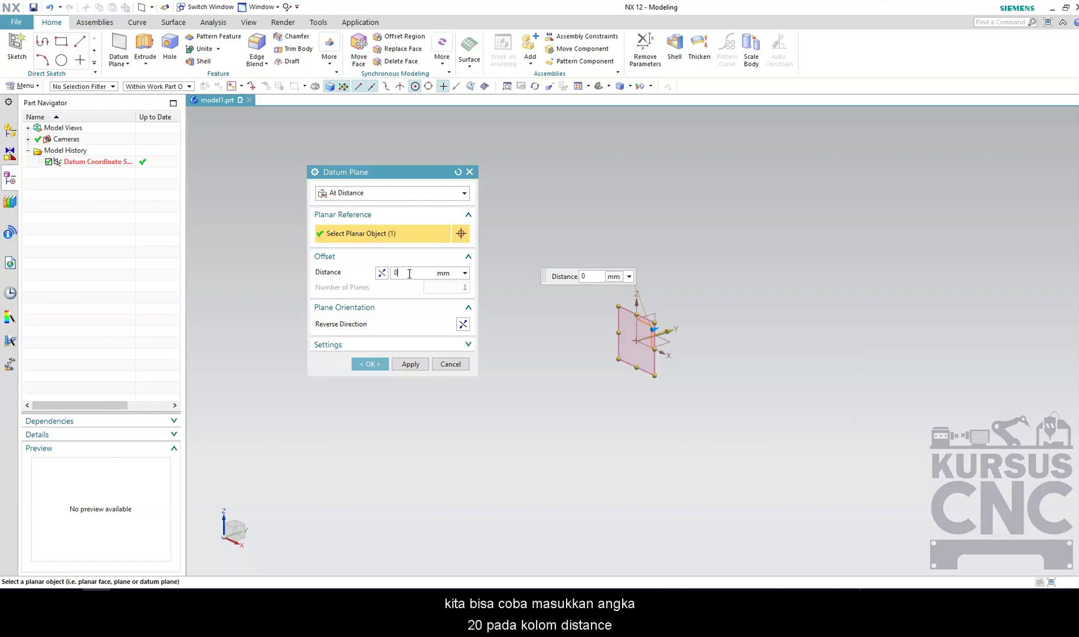
double_click(386, 273)
type("2")
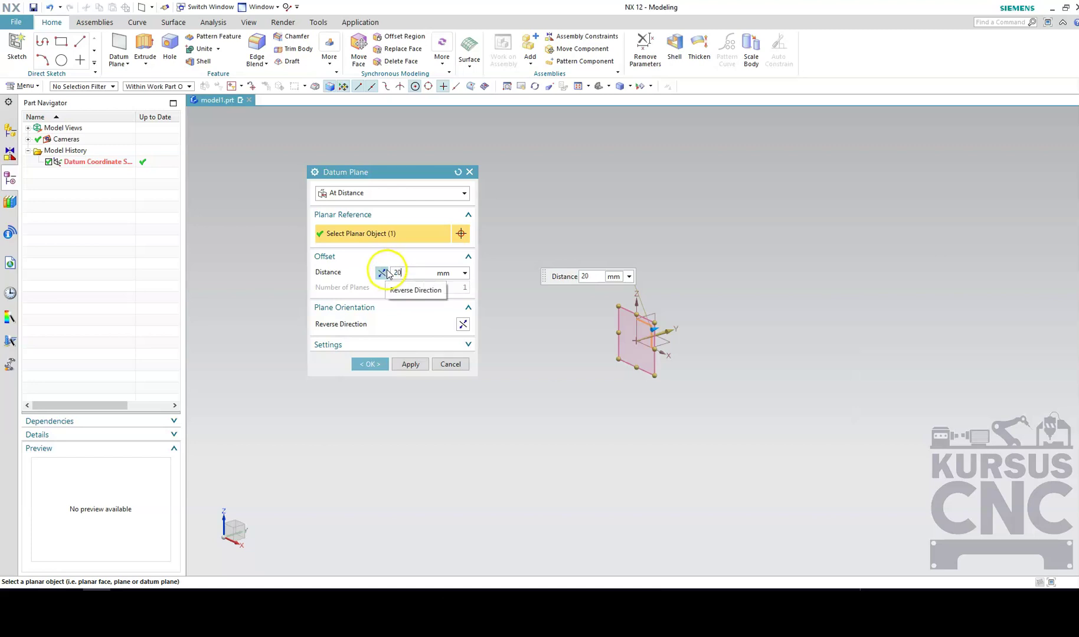
type("0")
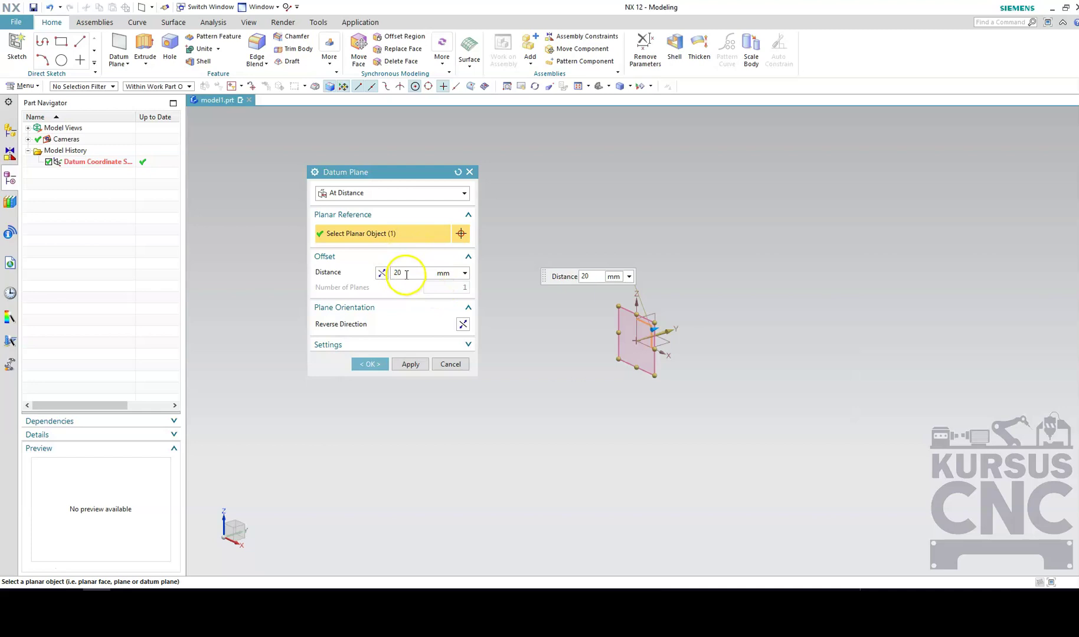
left_click(381, 273)
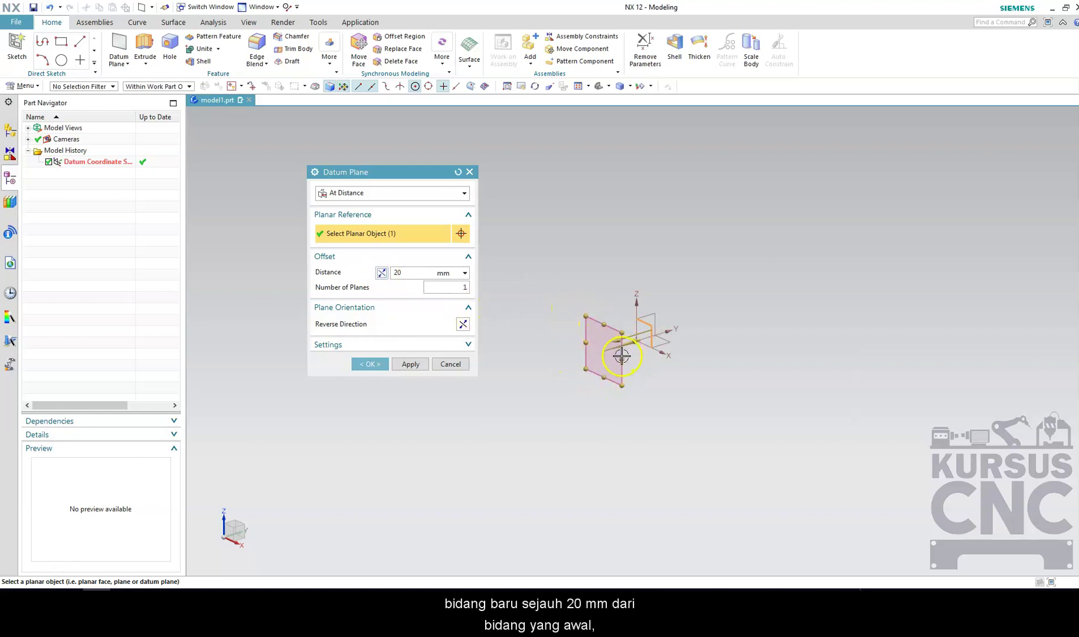
Step: Orbit the view to inspect the plane preview and its 20 mm offset
middle_click_drag(727, 368, 718, 367)
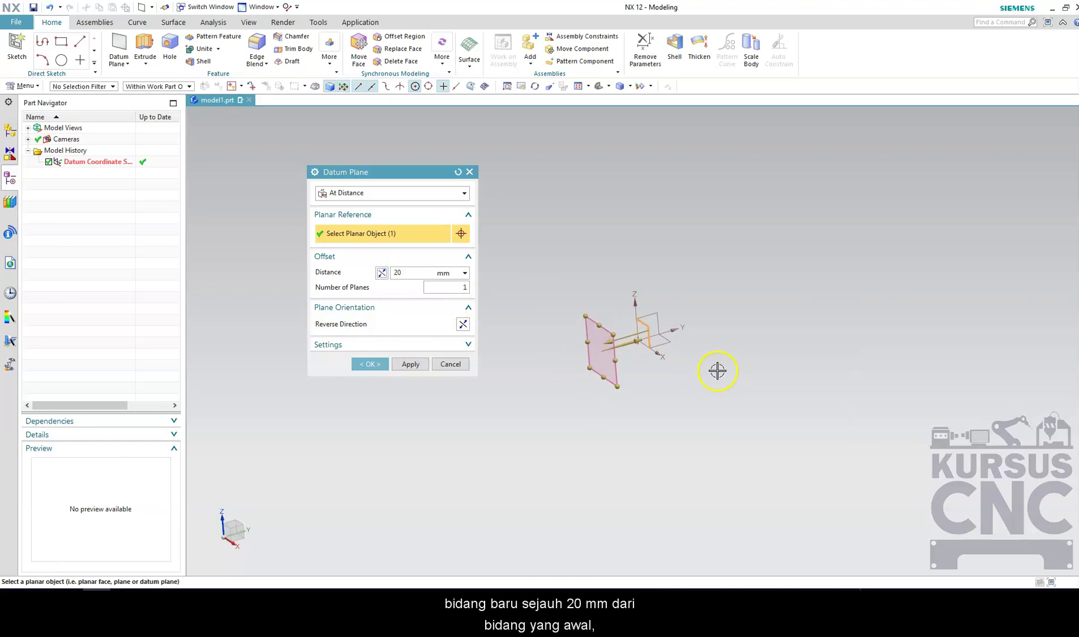
middle_click_drag(649, 368, 581, 337)
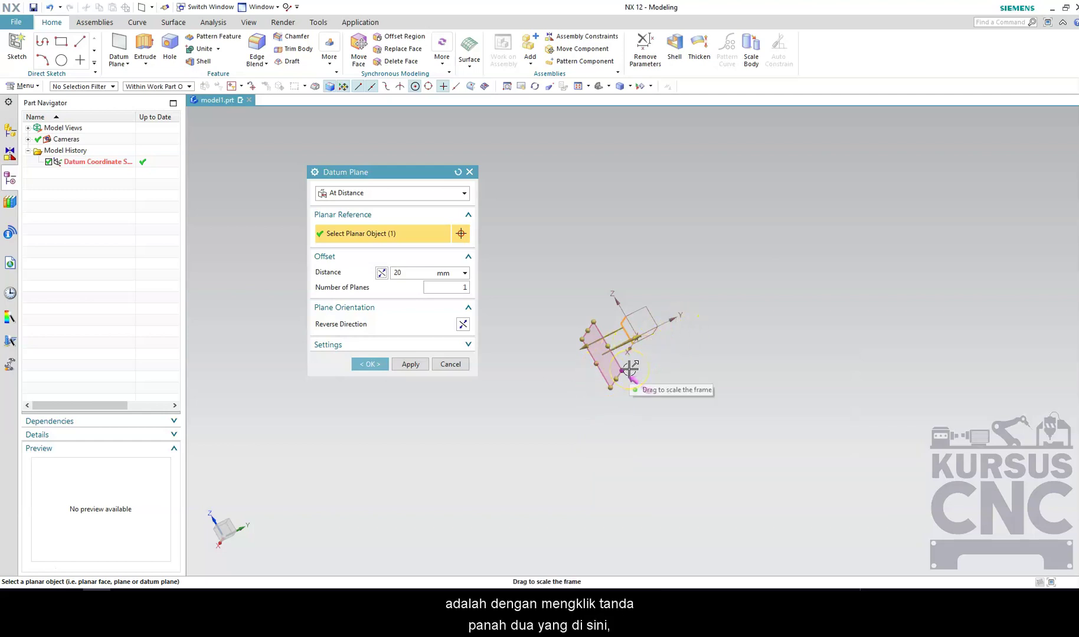
Step: Flip the offset direction until the previewed plane sits on the +Y side
left_click(382, 272)
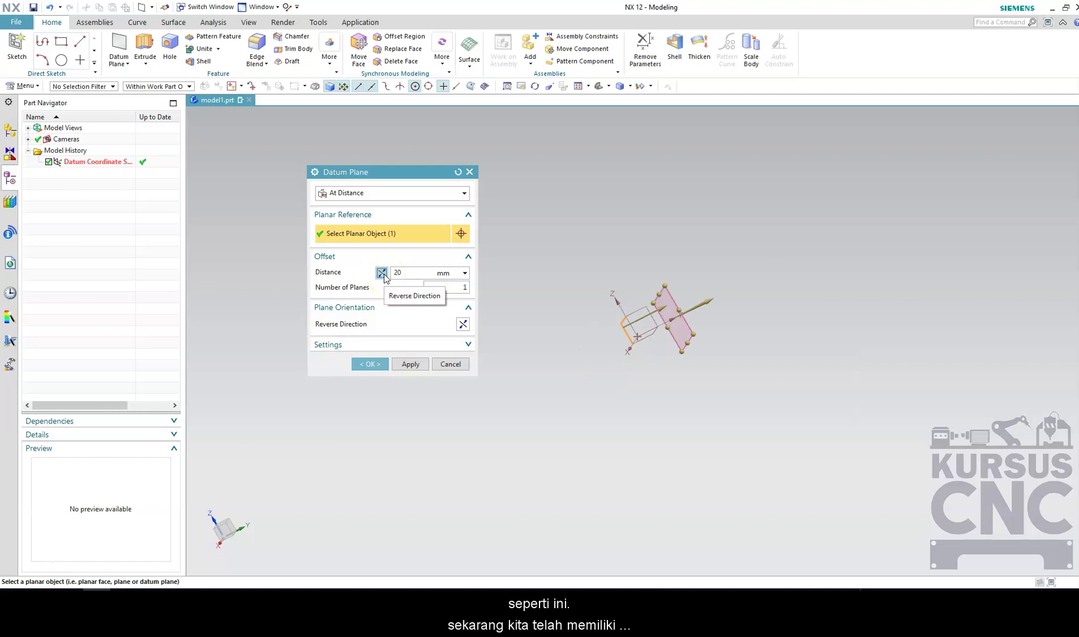
left_click(383, 273)
left_click(382, 273)
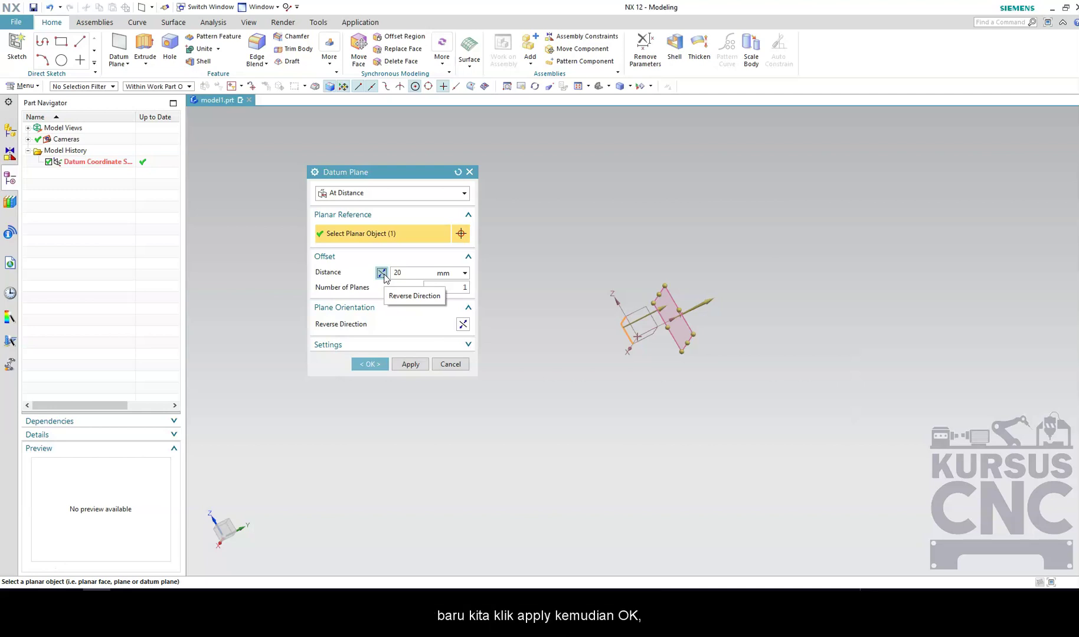
left_click(376, 358)
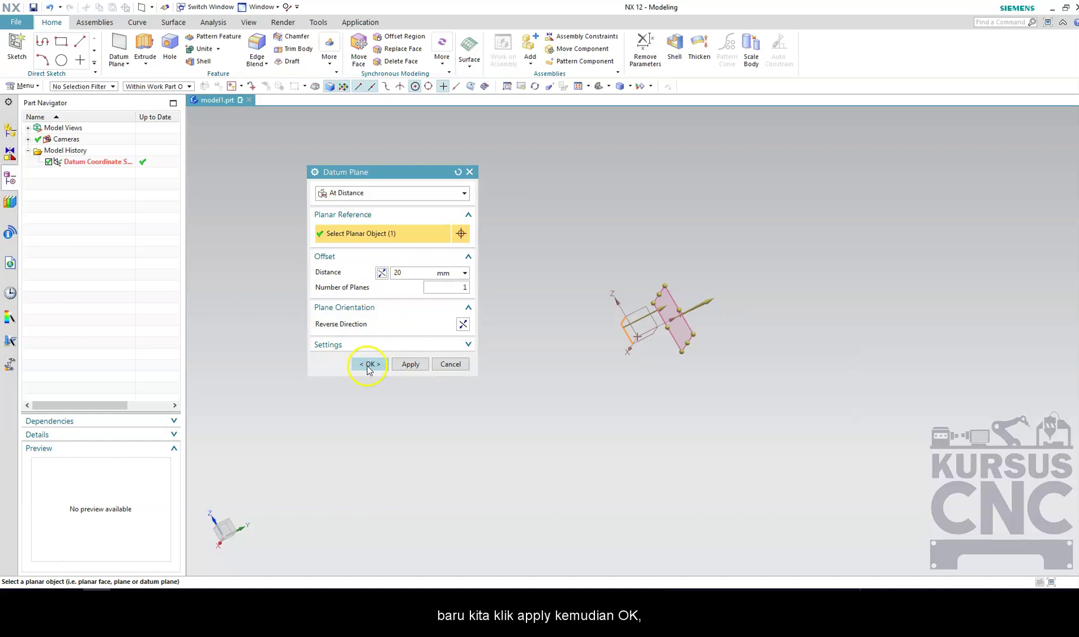
Step: Create Datum Plane (1) in the model history and close the dialog
left_click(410, 364)
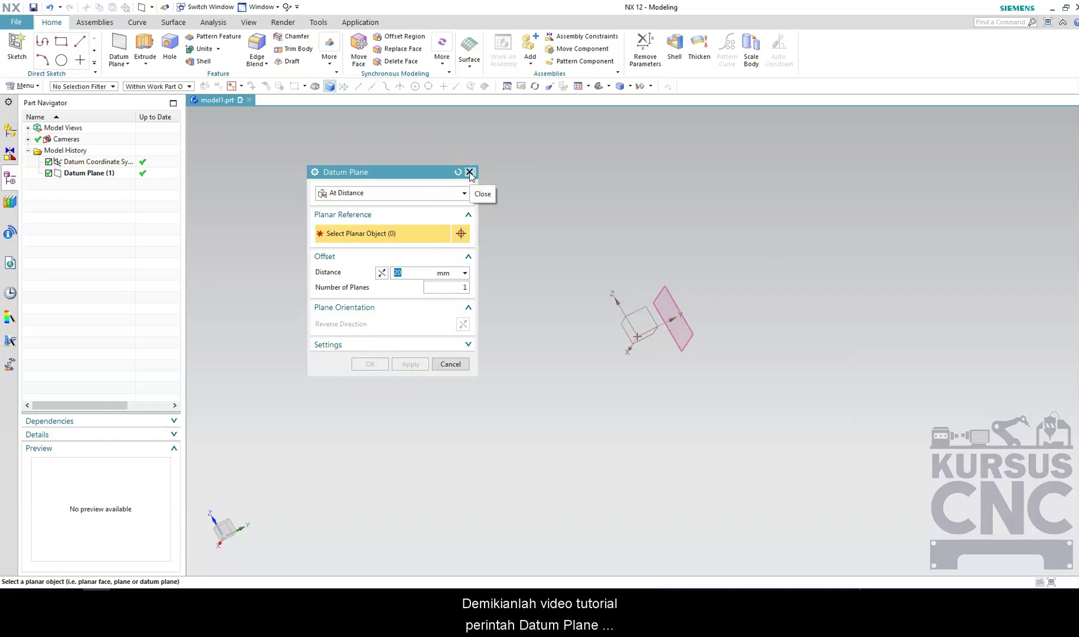
left_click(470, 172)
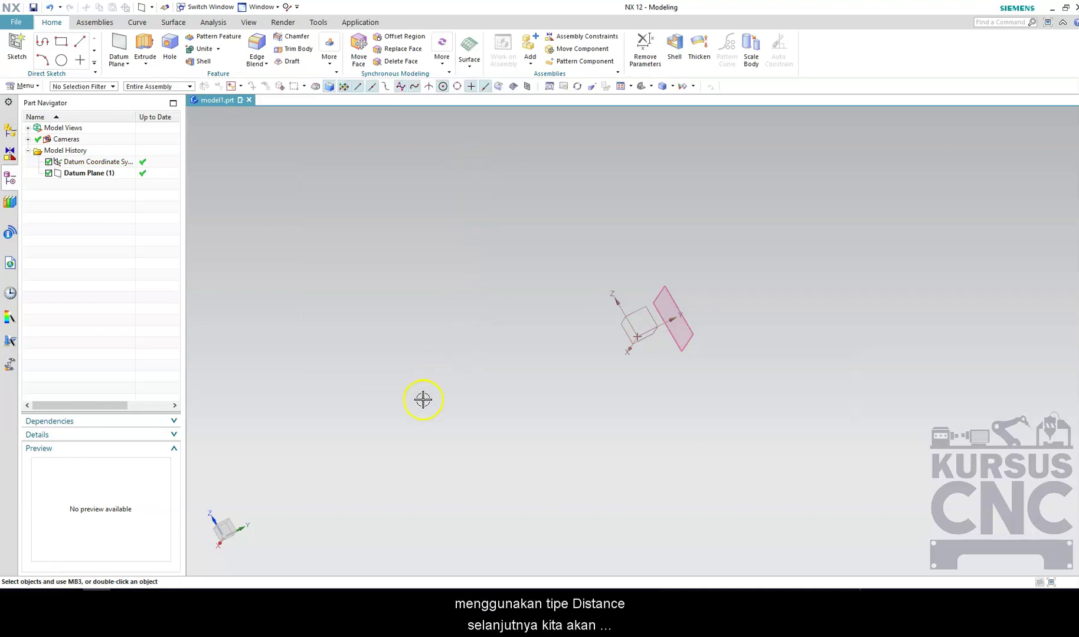
Step: Orbit the view to inspect Datum Plane (1) beside the coordinate system
middle_click_drag(423, 400, 532, 347)
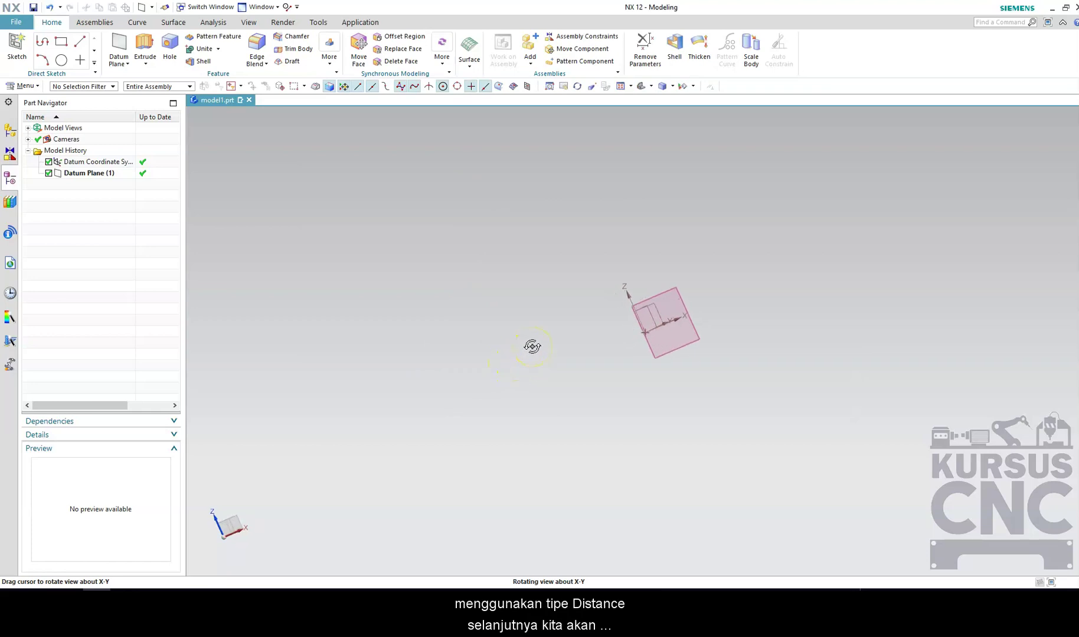
middle_click_drag(532, 347, 534, 347)
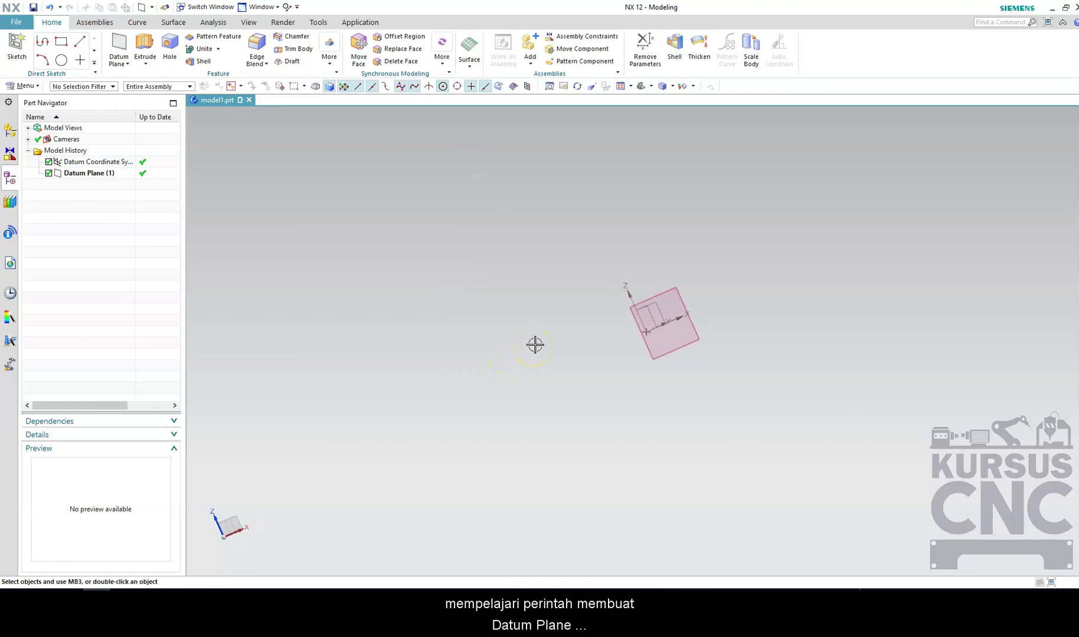